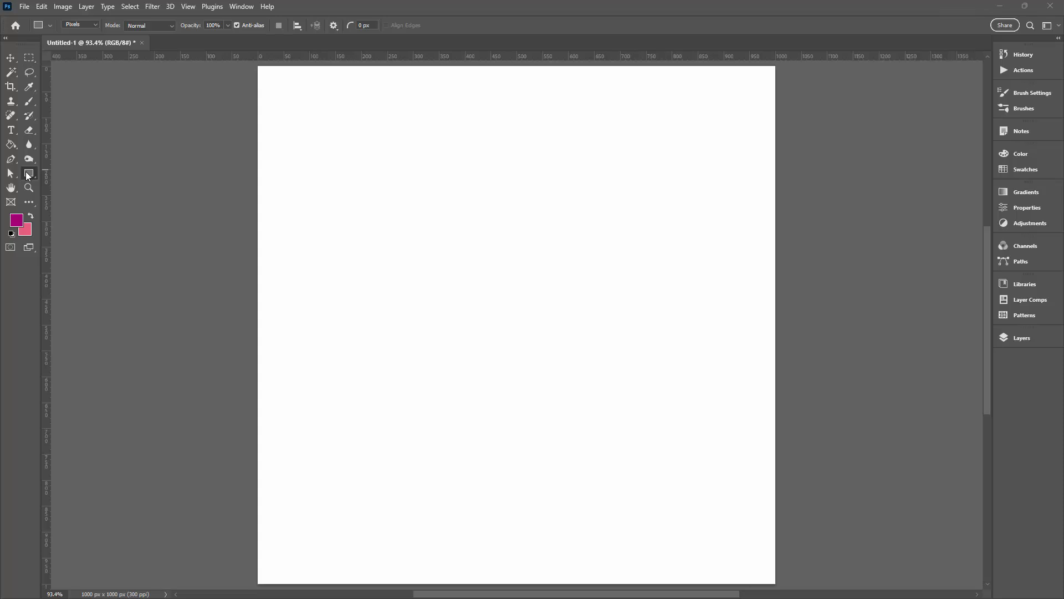
Draw a square about 413 × 413 px near the canvas centre with the Rectangle tool in Shape mode
right_click(28, 175)
click(53, 171)
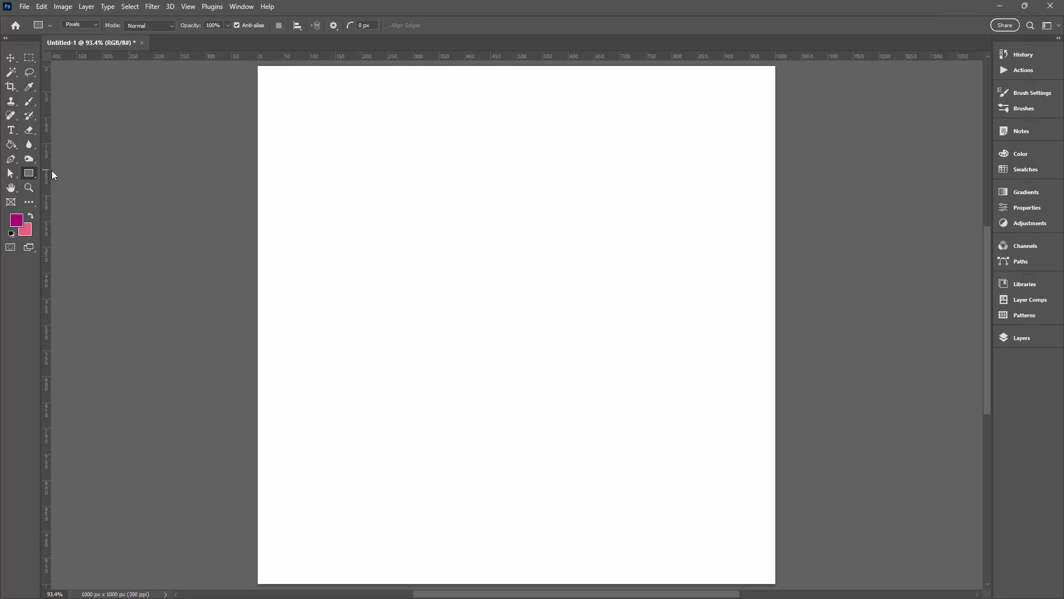
click(94, 25)
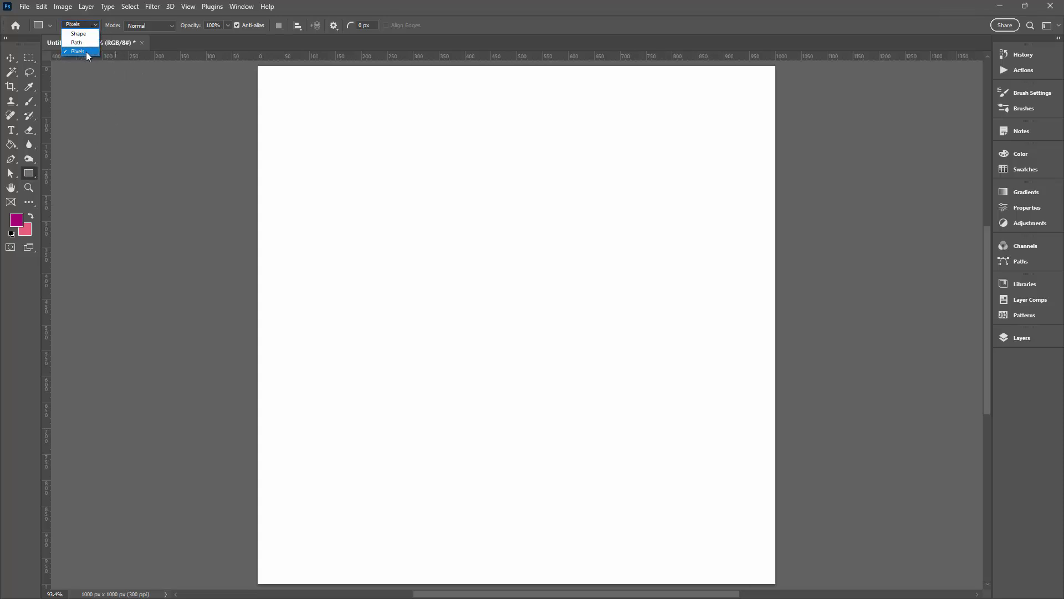
click(87, 33)
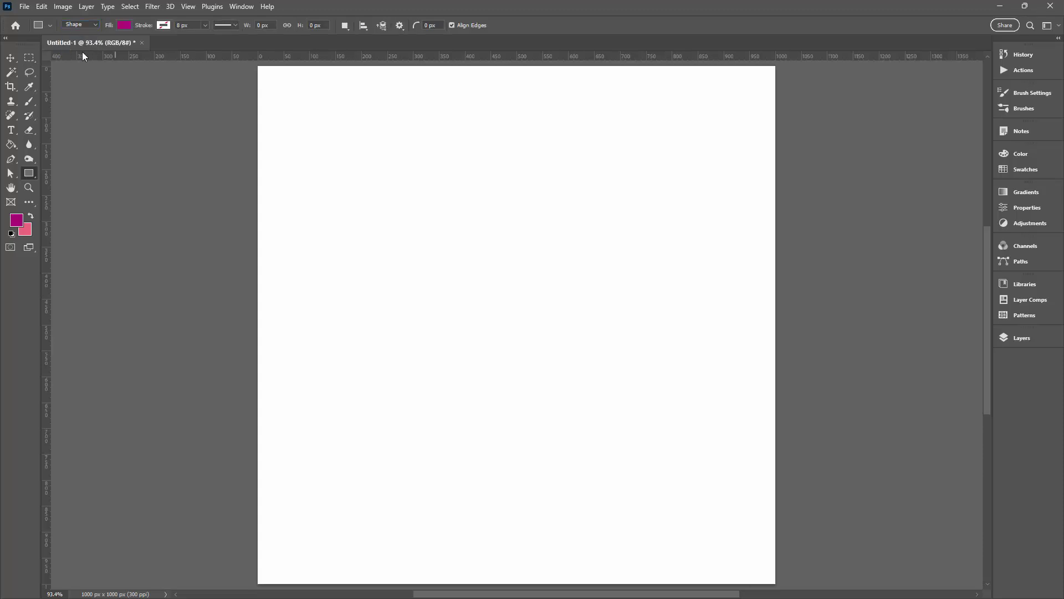
drag(383, 197, 595, 410)
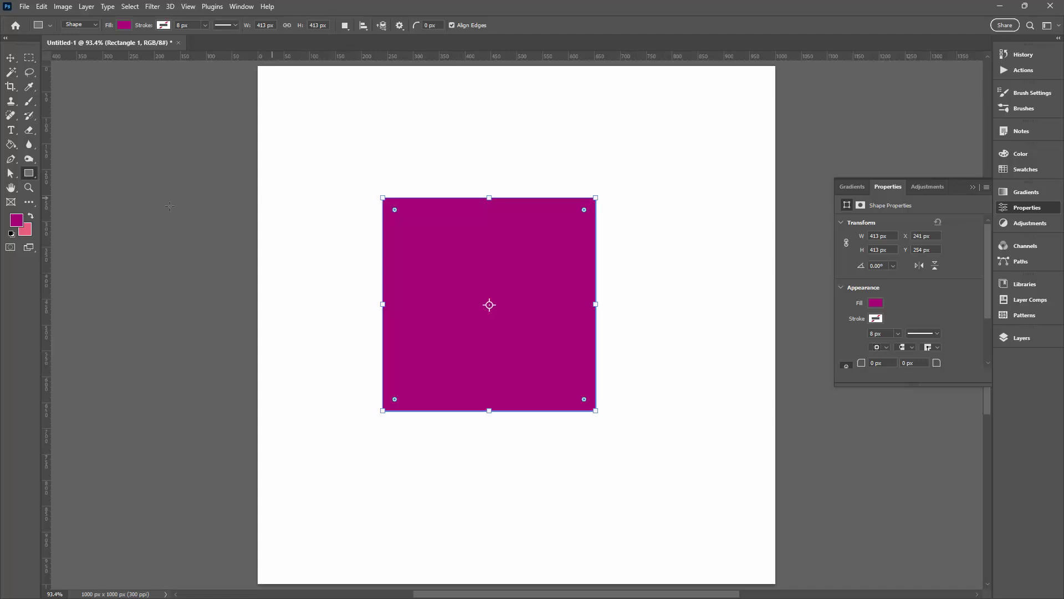
Select the purple square with the Move tool to view its shape properties, and deselect it
click(11, 62)
click(291, 331)
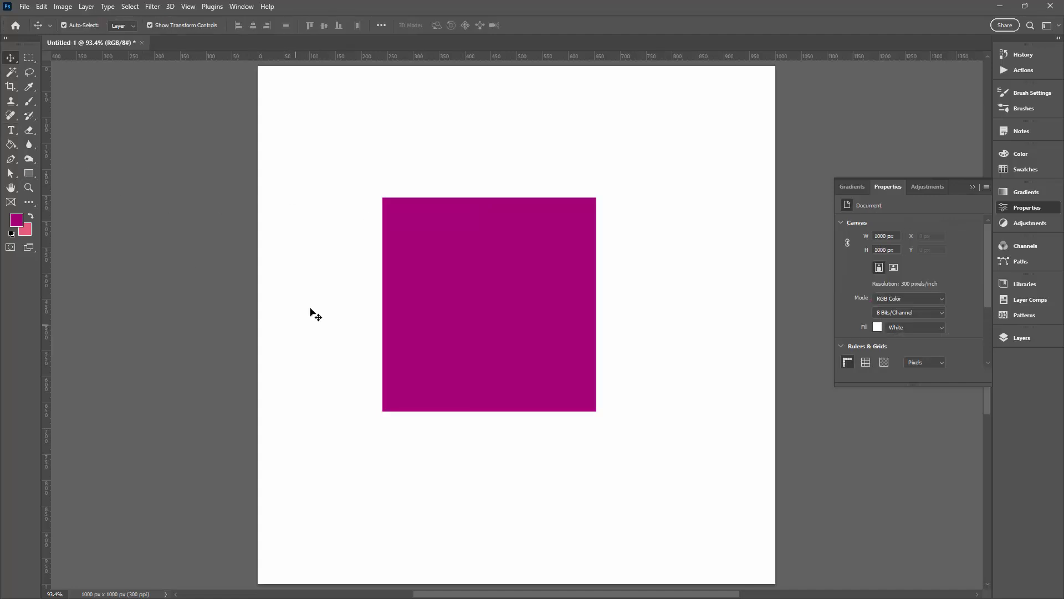
click(448, 356)
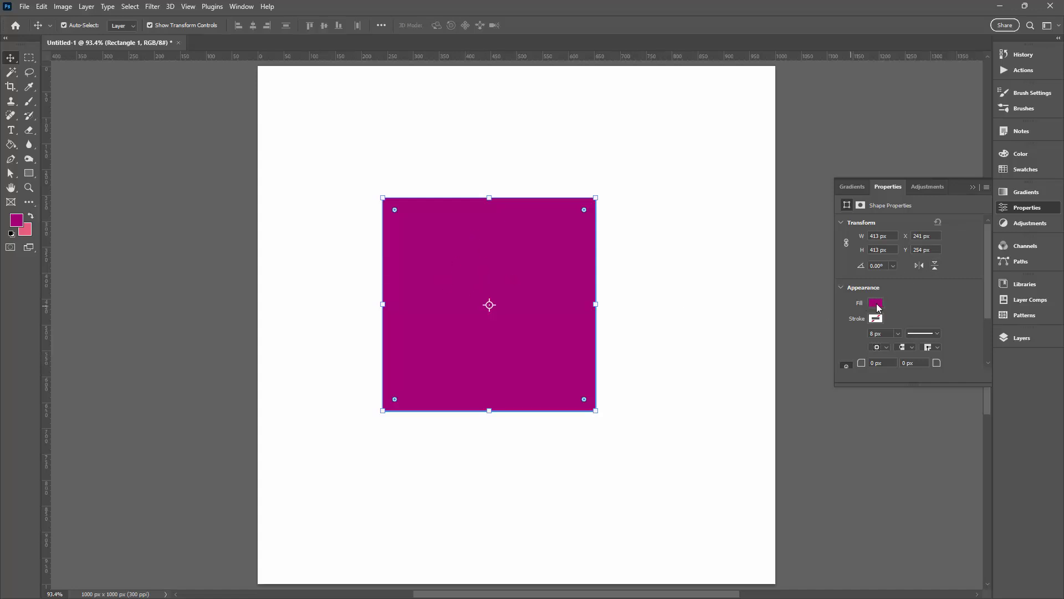
click(312, 270)
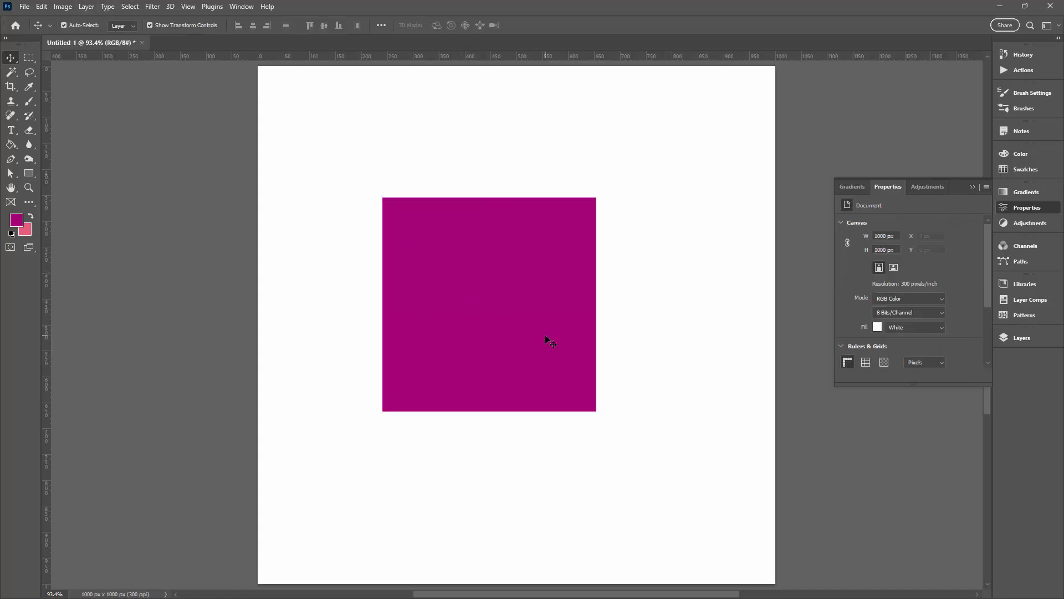
Select the square with the Direct Selection tool and change its fill to bright magenta from the recently used colors
click(27, 176)
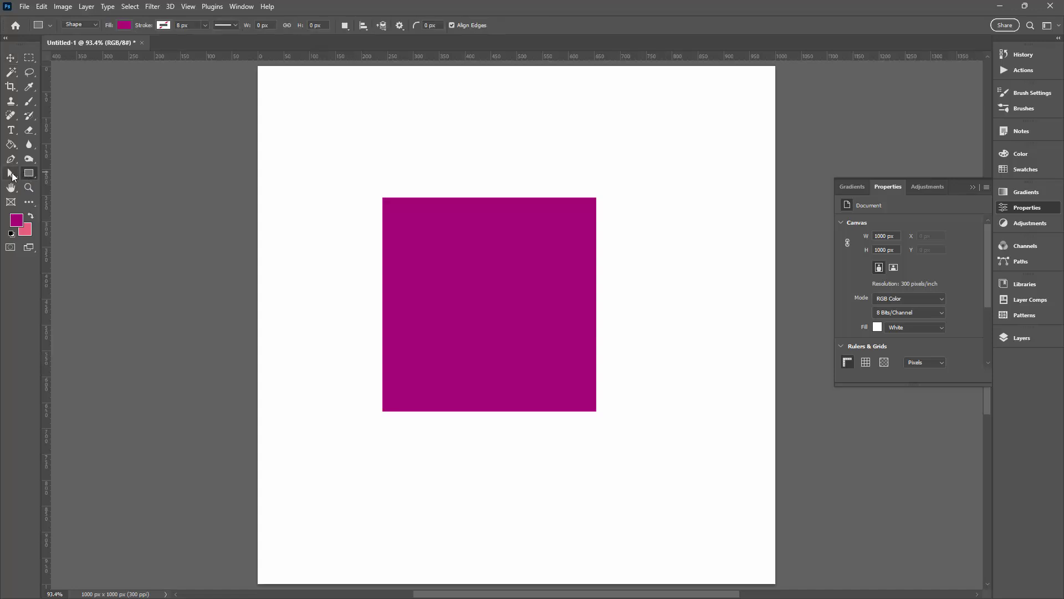
click(12, 175)
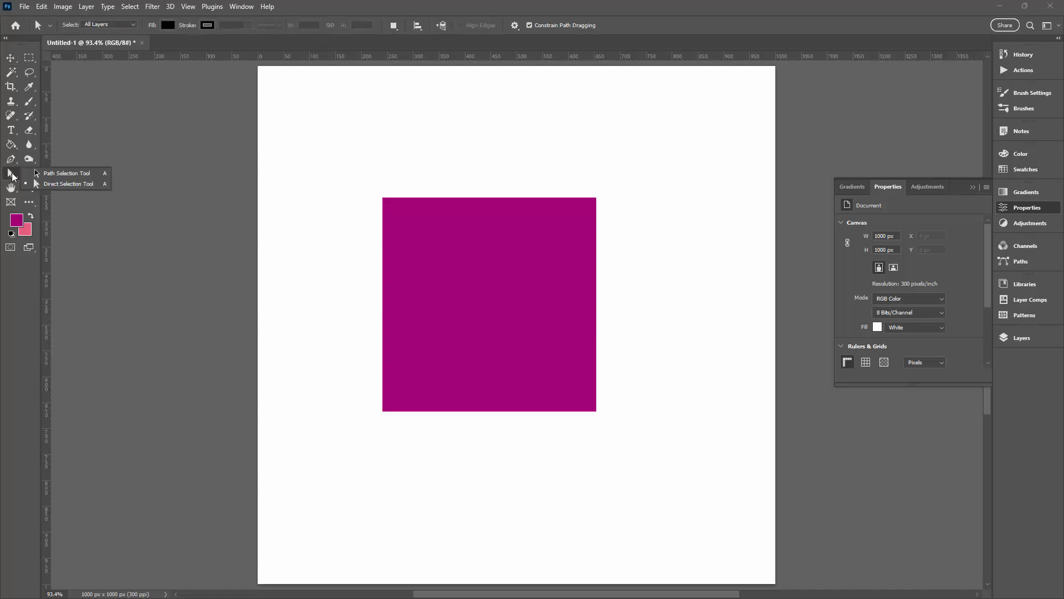
click(520, 325)
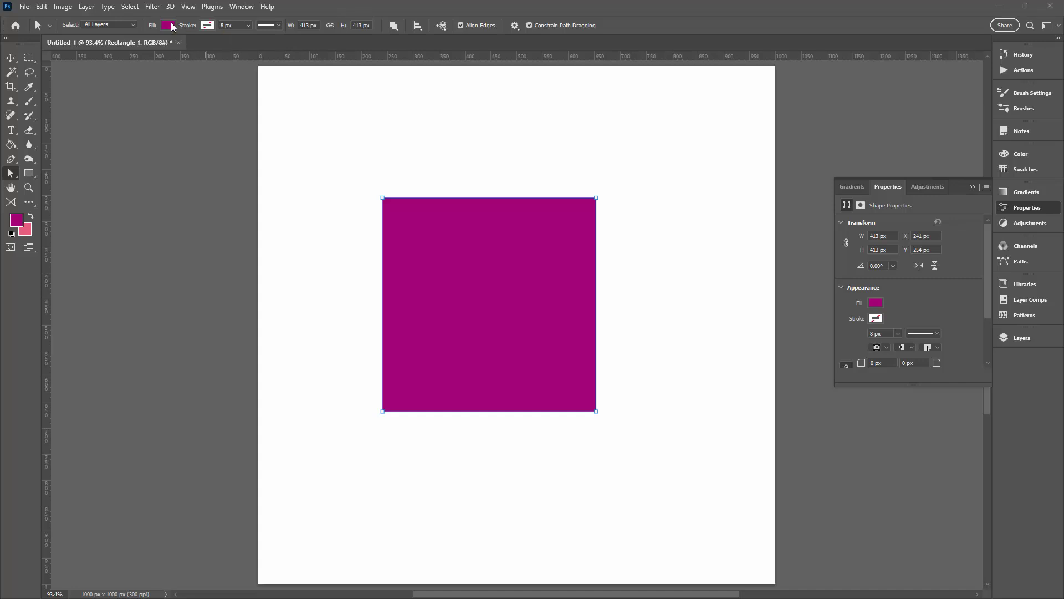
click(169, 25)
click(181, 85)
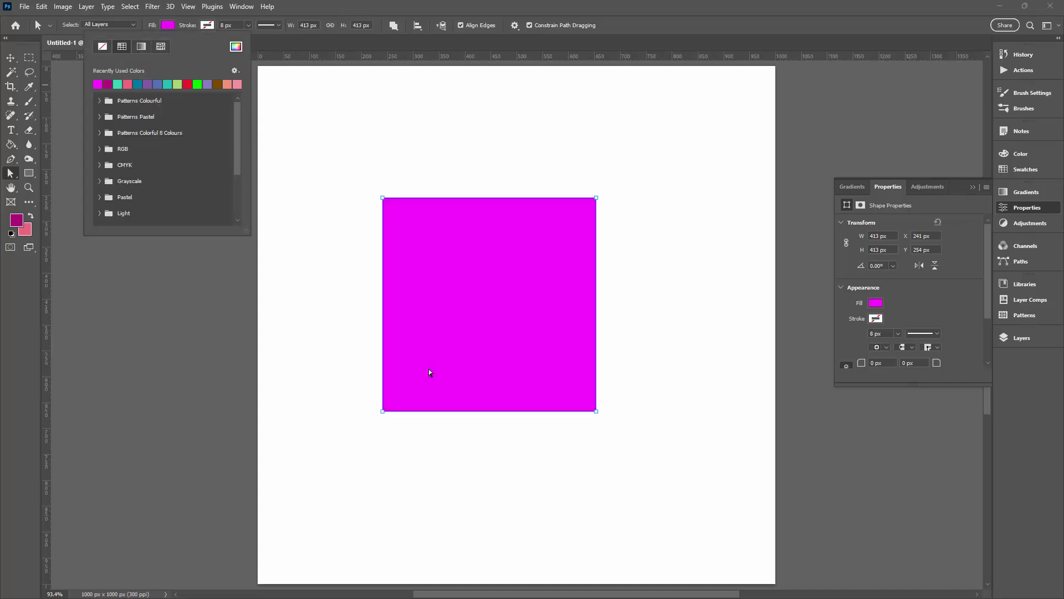
Change the square's fill to the light blue swatch in the Pastel group through its shape properties
click(875, 303)
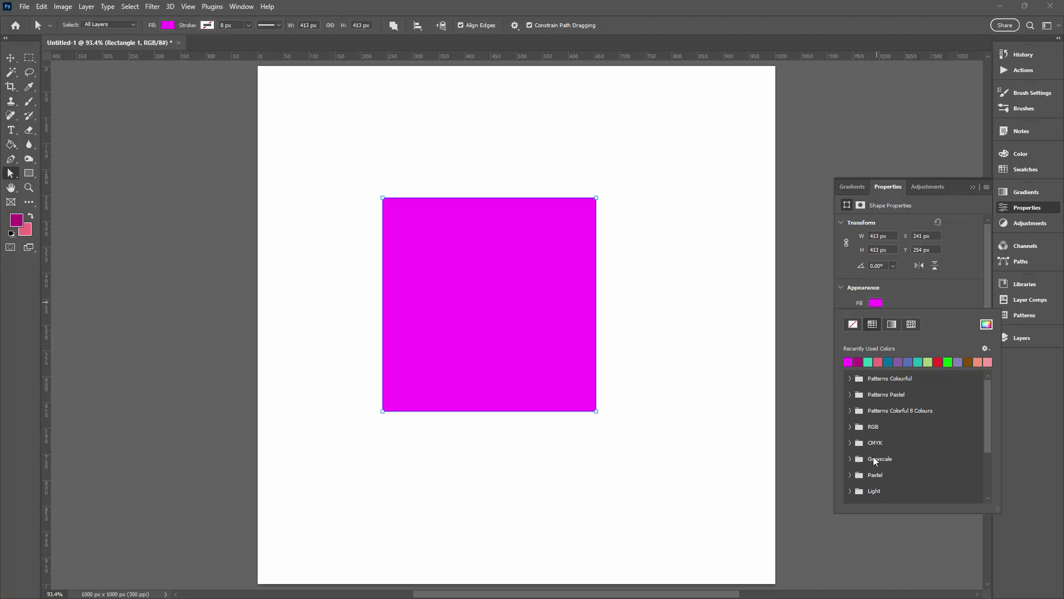
click(850, 475)
click(942, 488)
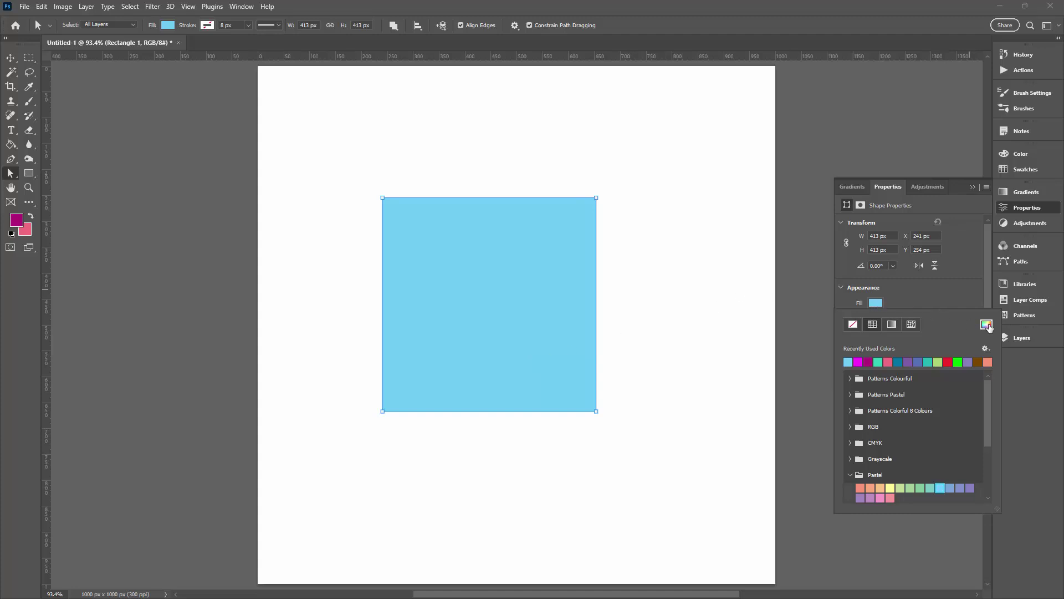
Set the square's fill to the custom golden-orange color e9af24
click(987, 324)
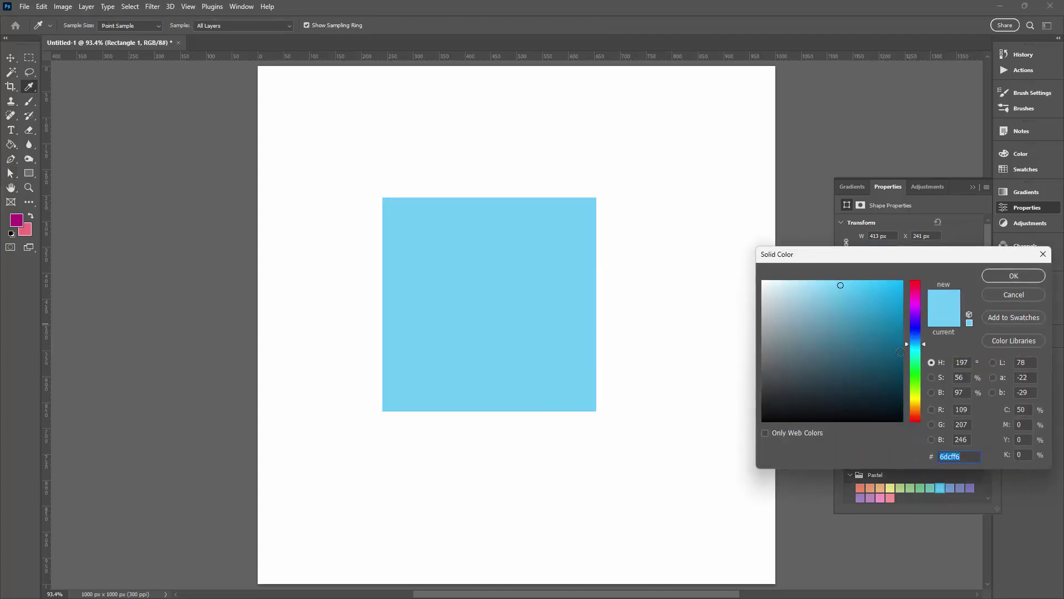
drag(915, 352, 914, 405)
drag(848, 318, 881, 292)
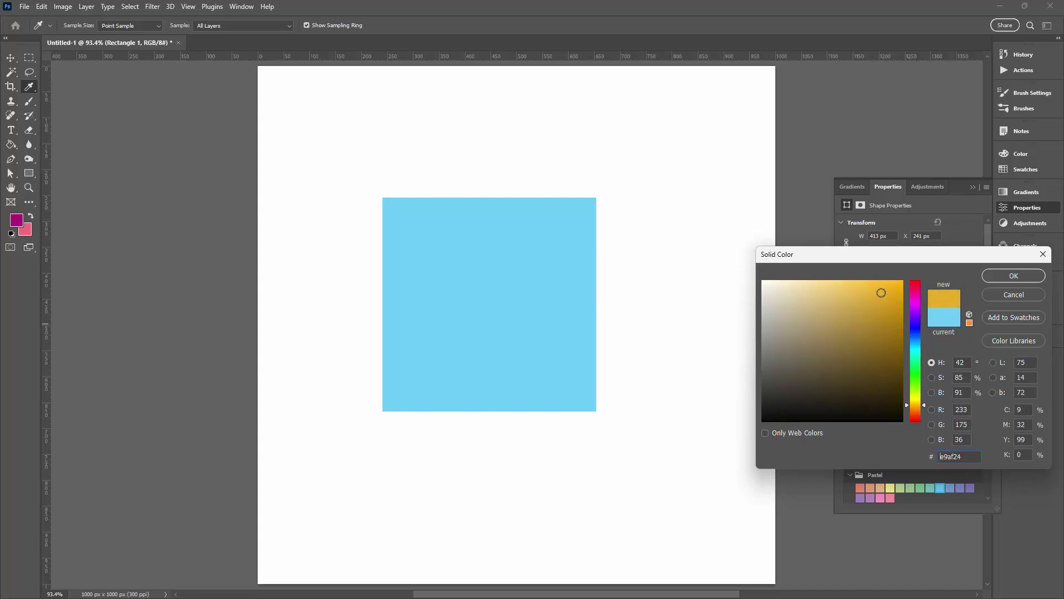
click(988, 279)
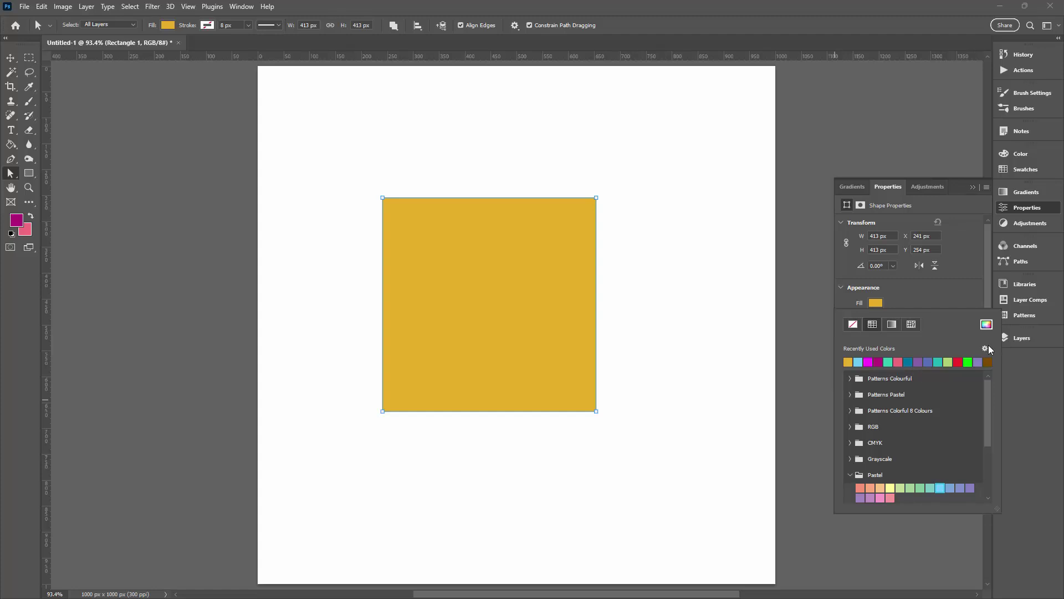
Hide the Rectangle 1 layer and add a new empty layer above it
click(1011, 343)
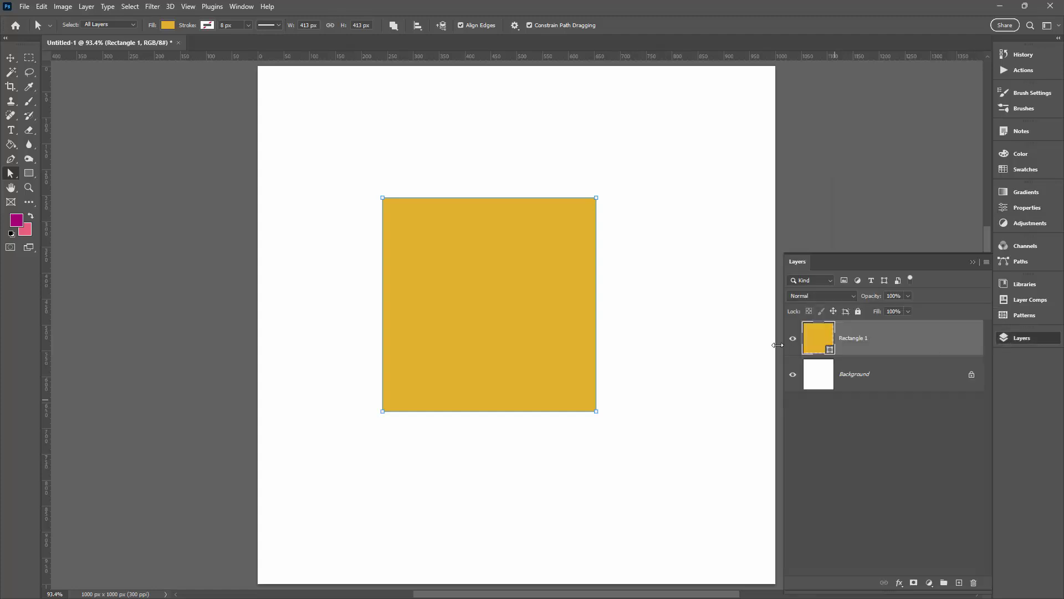
drag(826, 261, 116, 195)
click(82, 270)
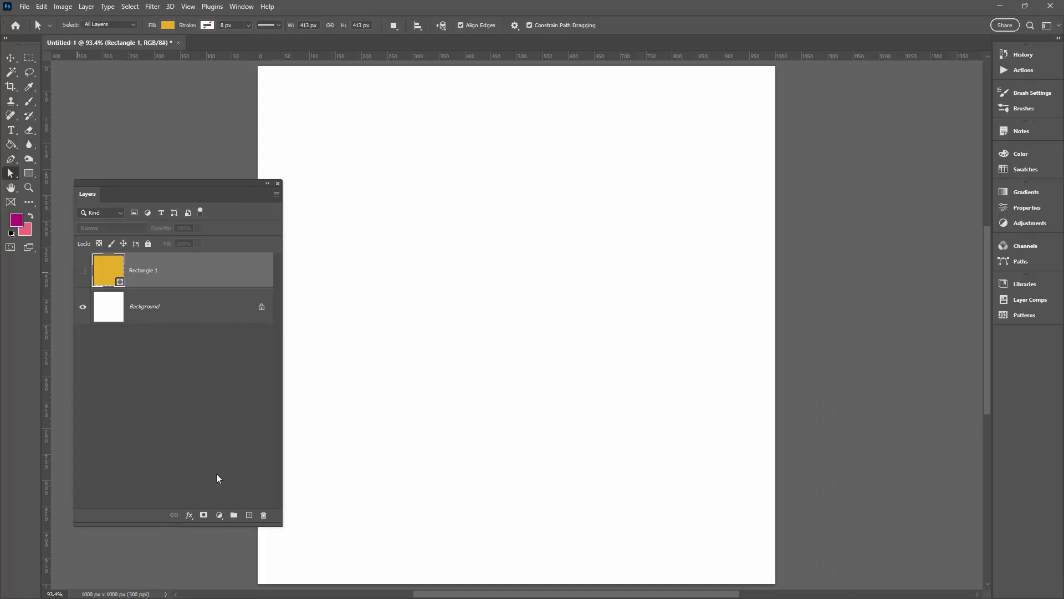
click(249, 515)
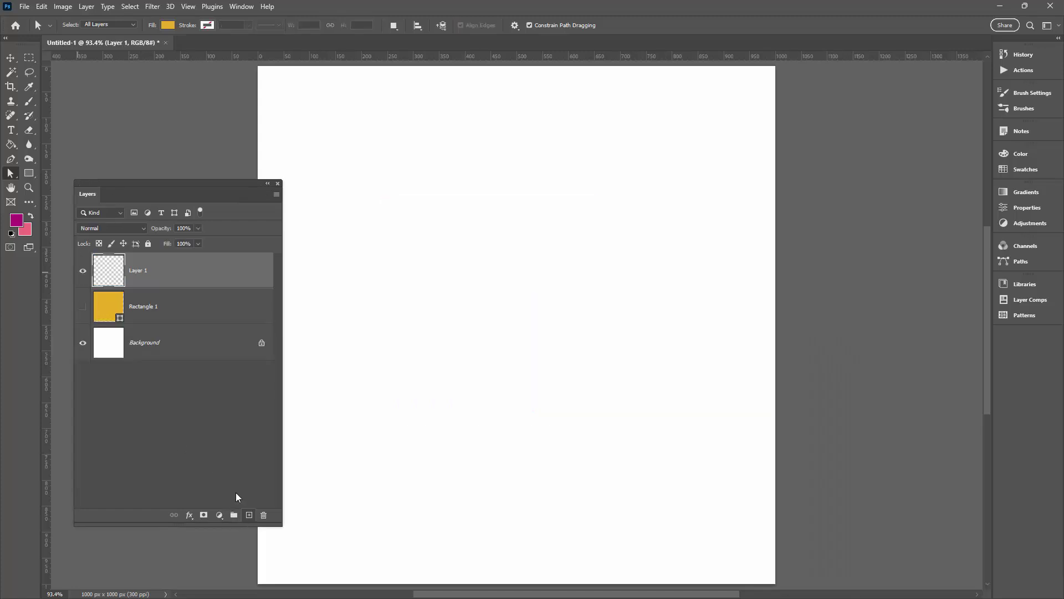
Draw a purple square on Layer 1 around the canvas centre with the Rectangle tool in Pixels mode
click(28, 173)
click(86, 25)
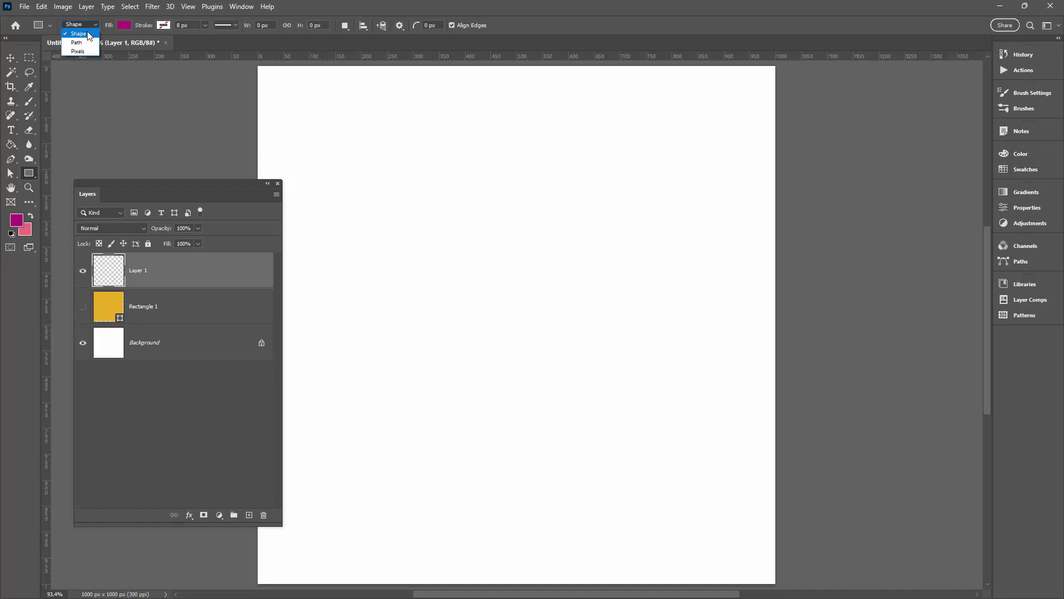
click(83, 51)
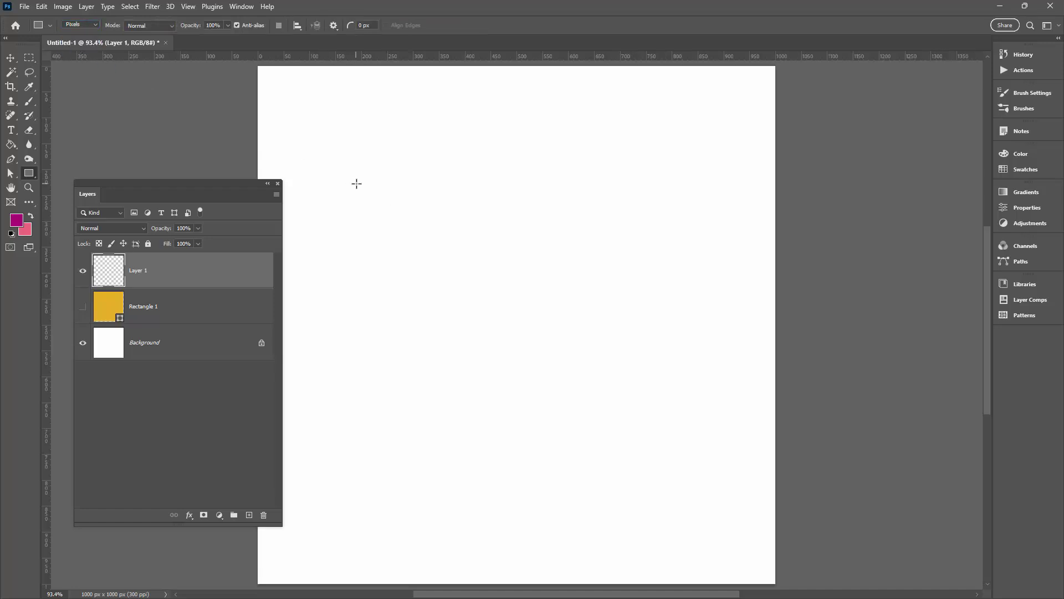
drag(349, 184, 692, 428)
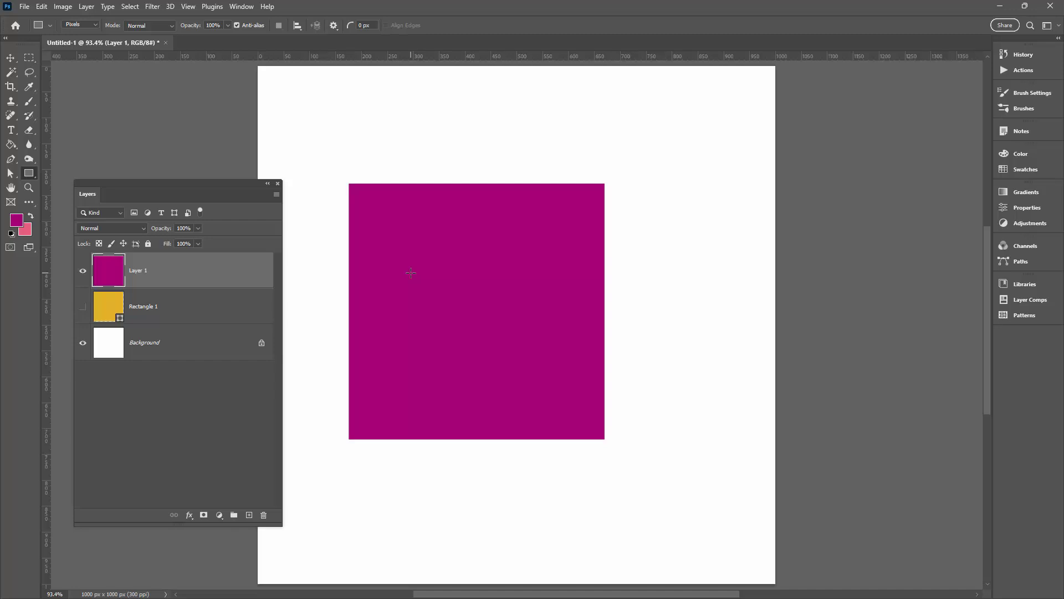
Swap the foreground and background colors and set the foreground to a bright light green
click(32, 216)
click(21, 223)
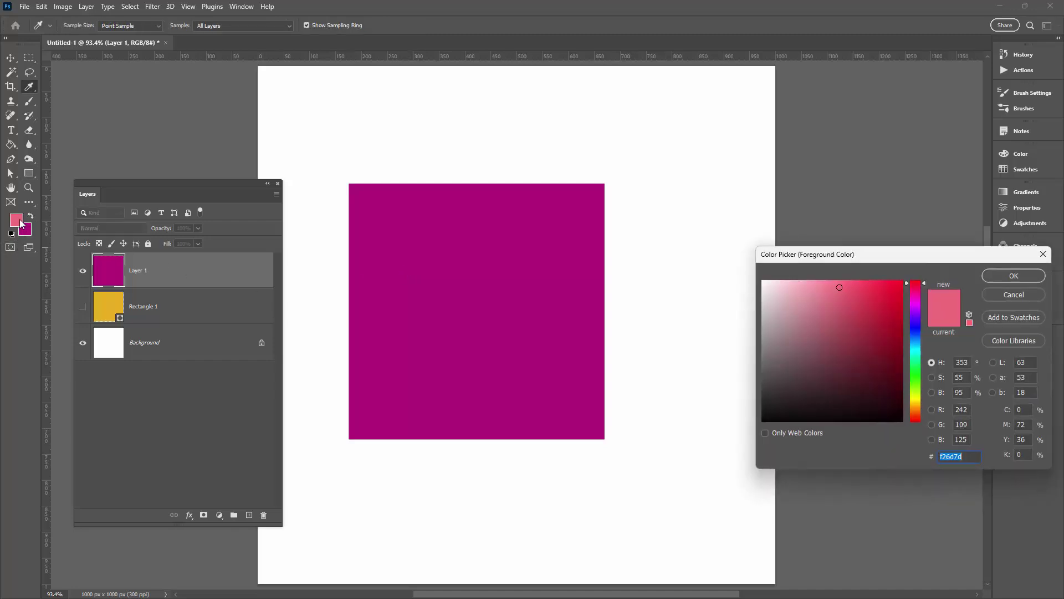
click(911, 350)
click(909, 368)
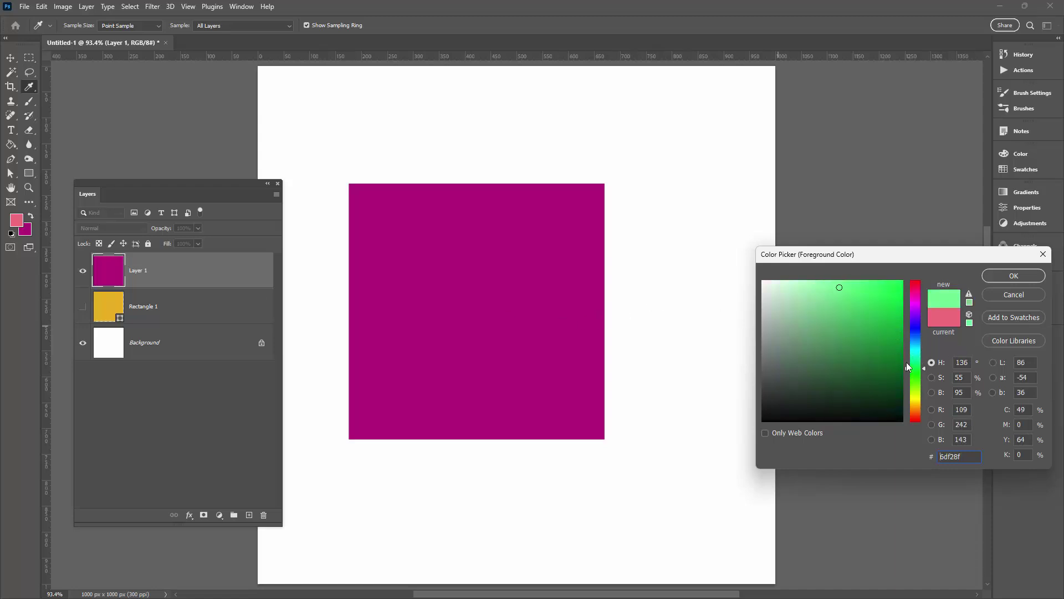
click(862, 287)
click(1007, 274)
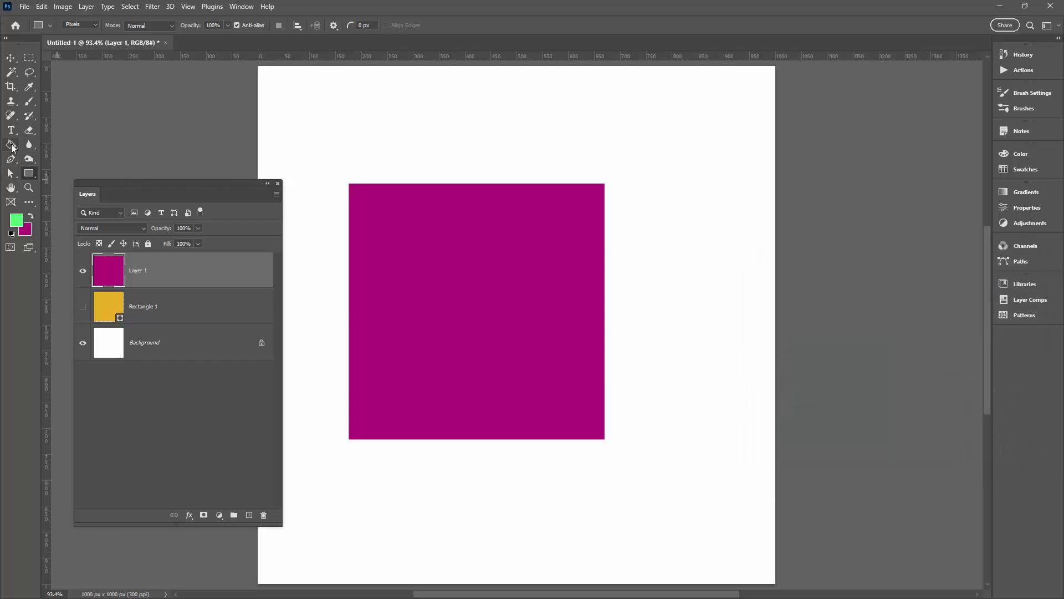
Fill the purple pixel square on Layer 1 with the green foreground color using the Paint Bucket tool
click(22, 148)
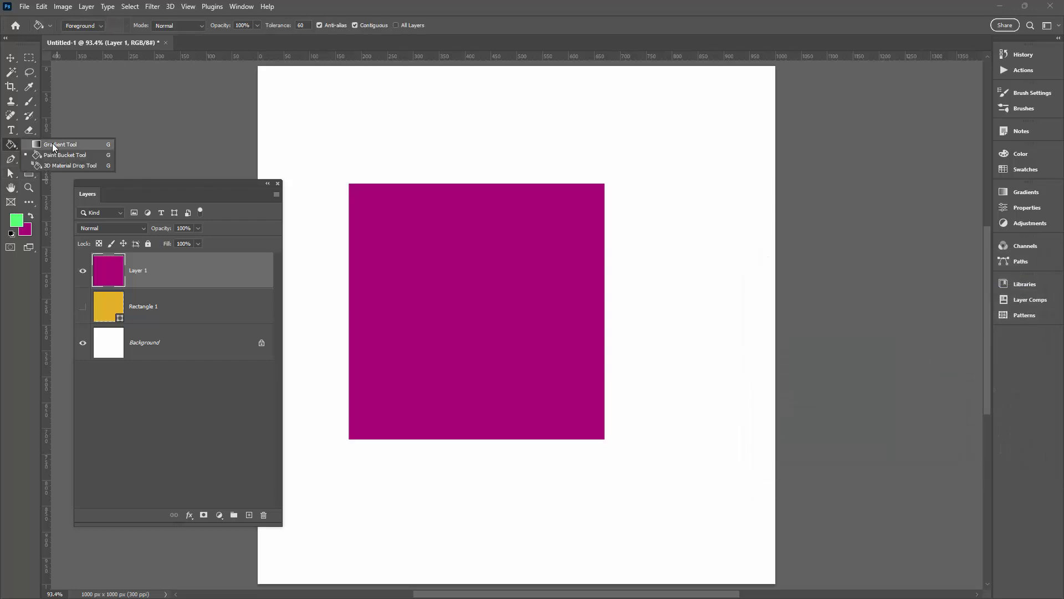
click(55, 156)
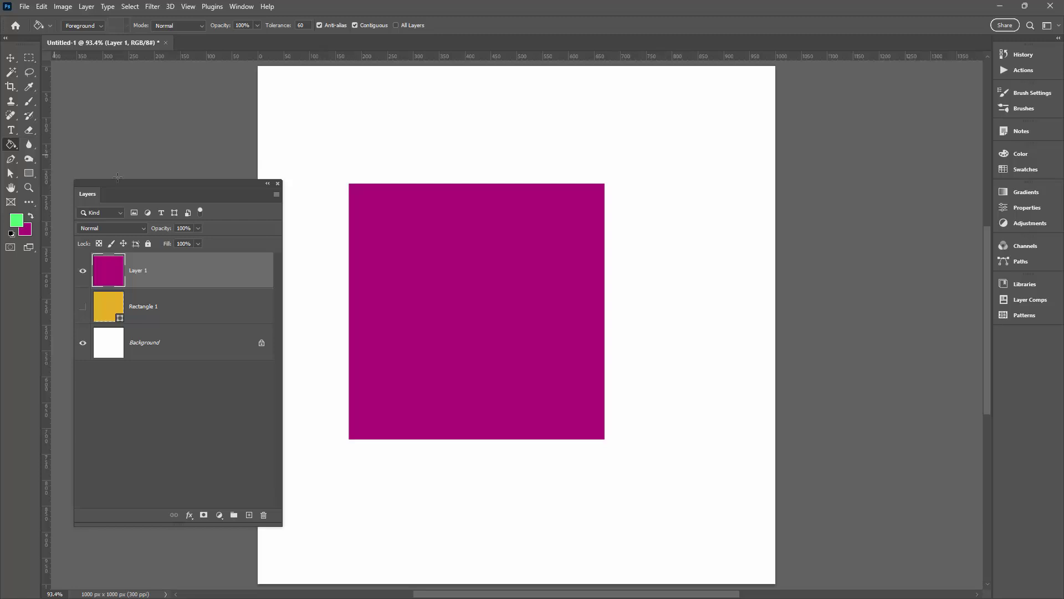
click(450, 284)
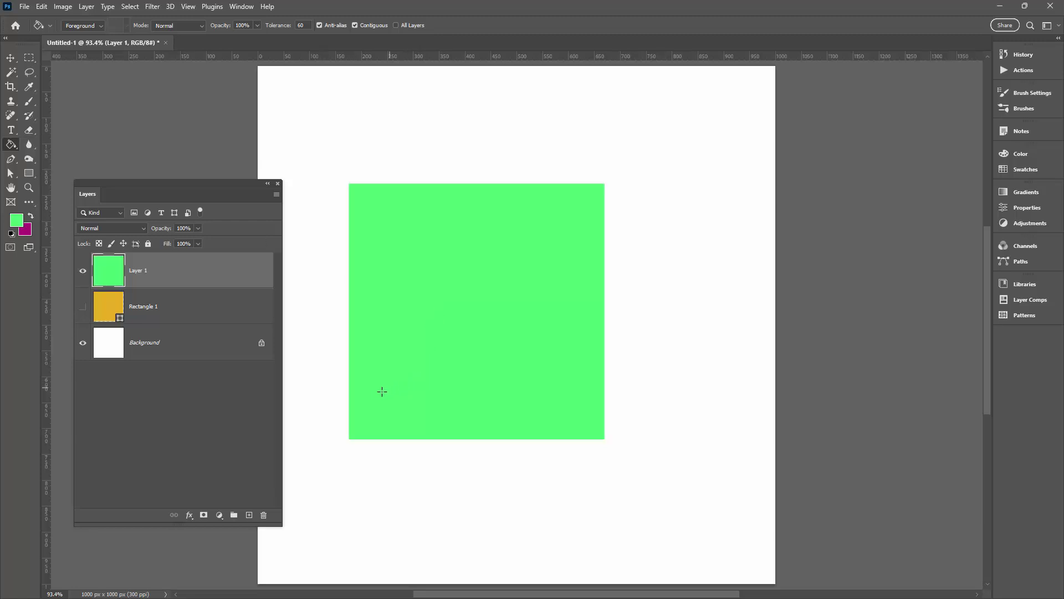
Hide Layer 1, and show and select the Rectangle 1 layer
click(83, 270)
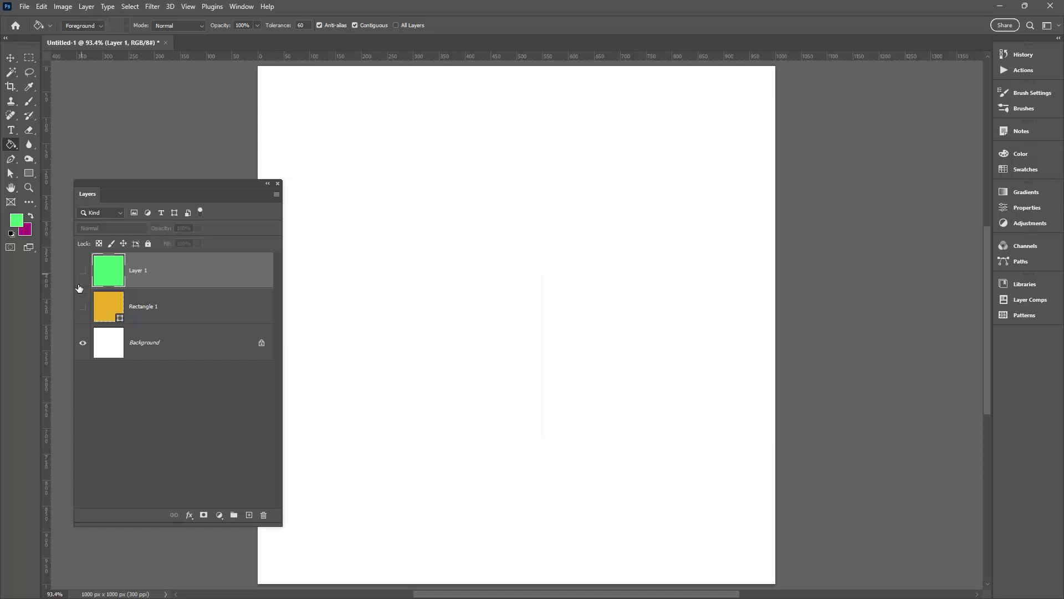
click(83, 306)
click(113, 308)
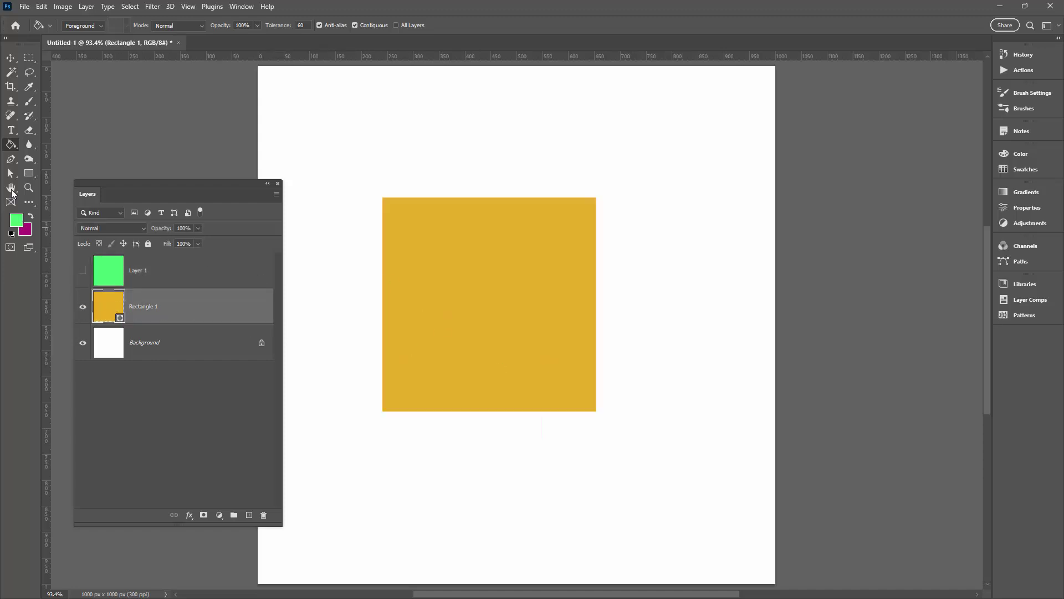
Try to fill the golden shape with the Paint Bucket, accepting rasterization of its layer, and undo the rasterization
click(483, 300)
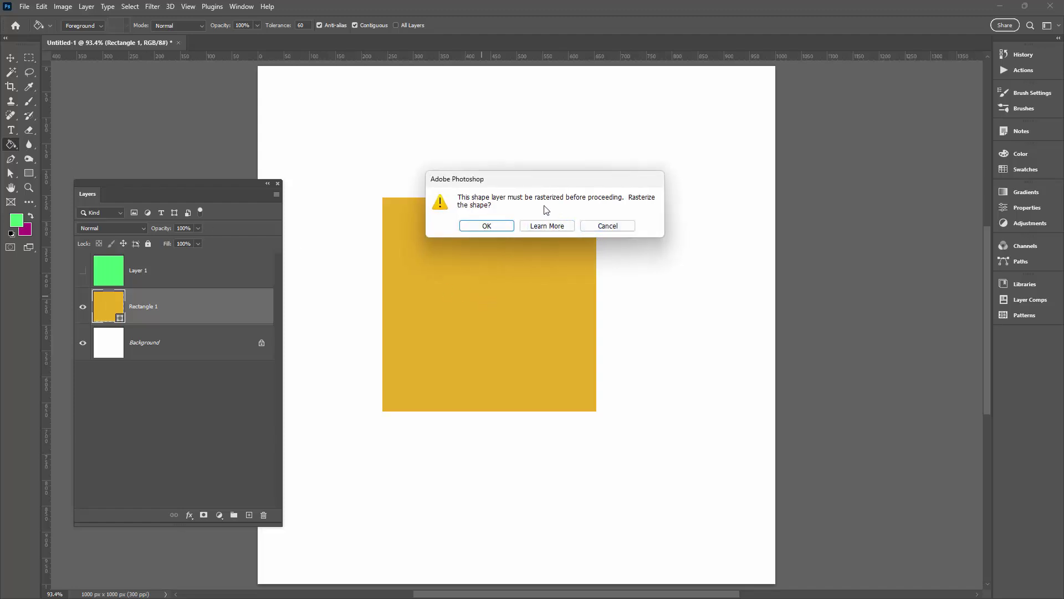
click(491, 226)
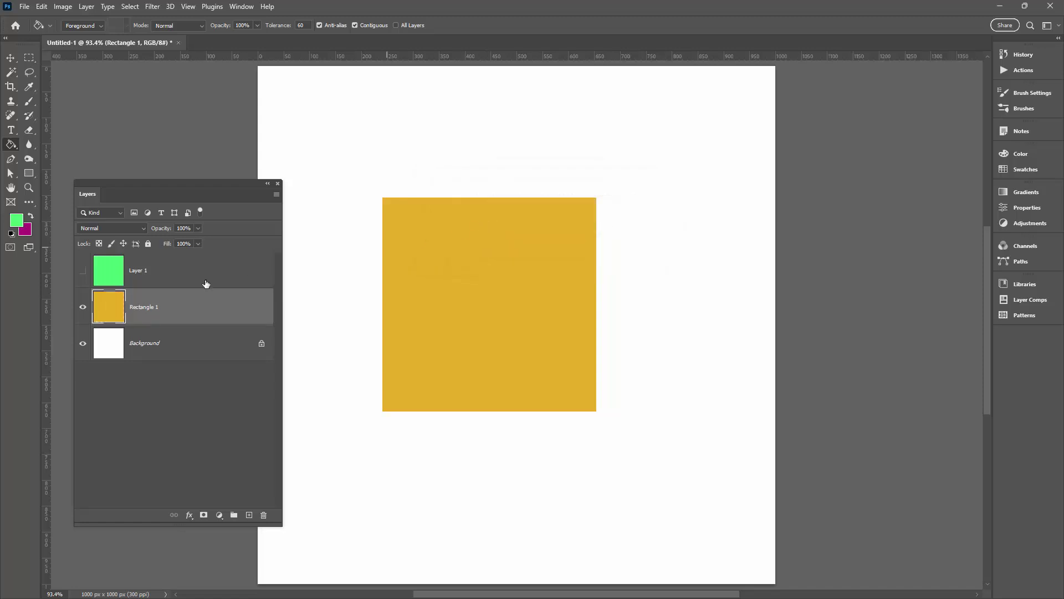
click(10, 174)
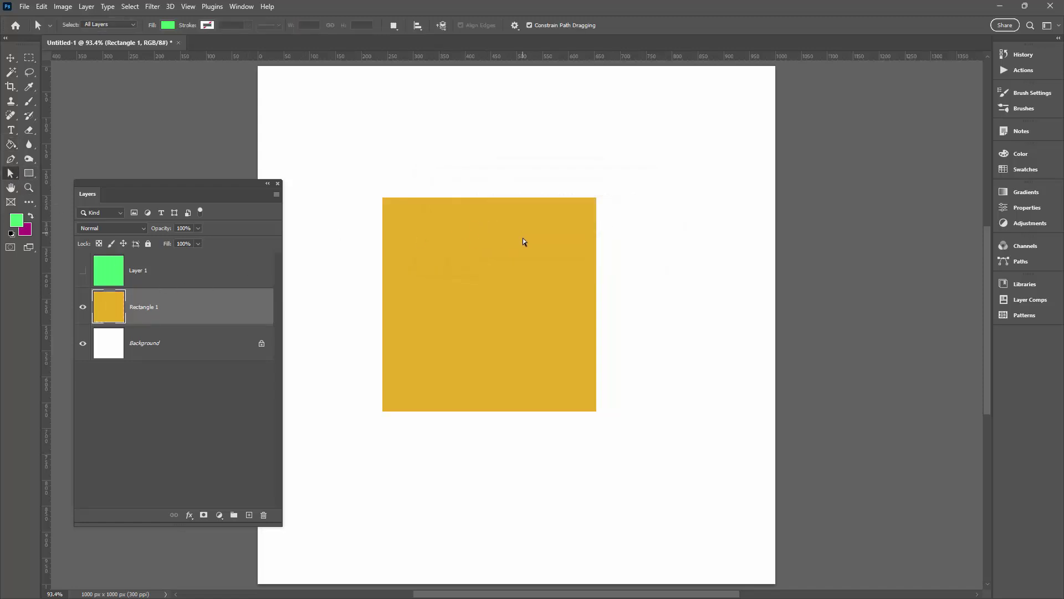
key(ctrl+z)
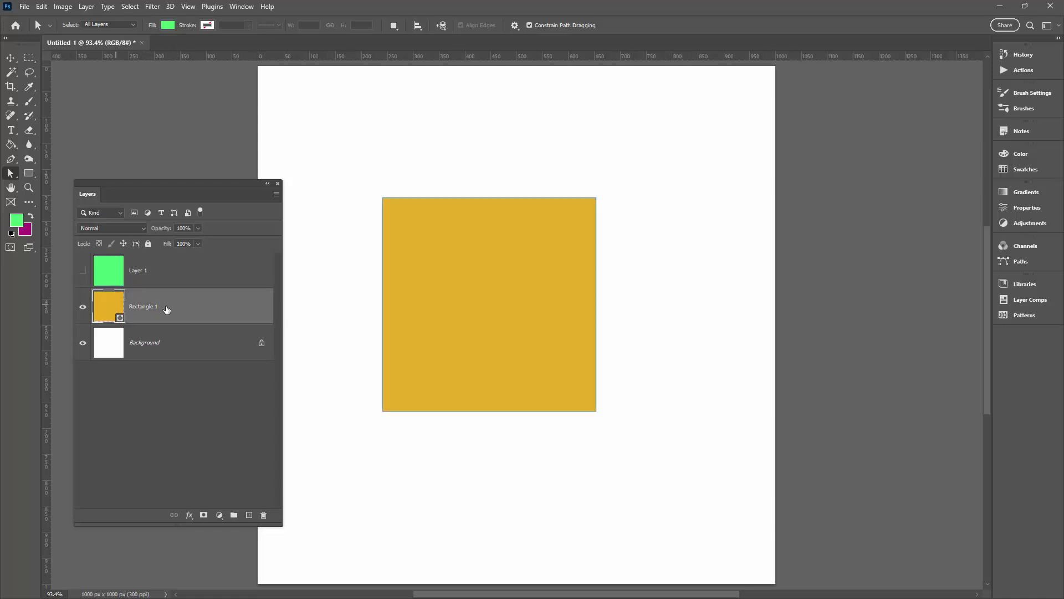
Move the golden square's upper-right corner point down and inward with the Direct Selection tool, converting the live shape to a regular path
click(490, 321)
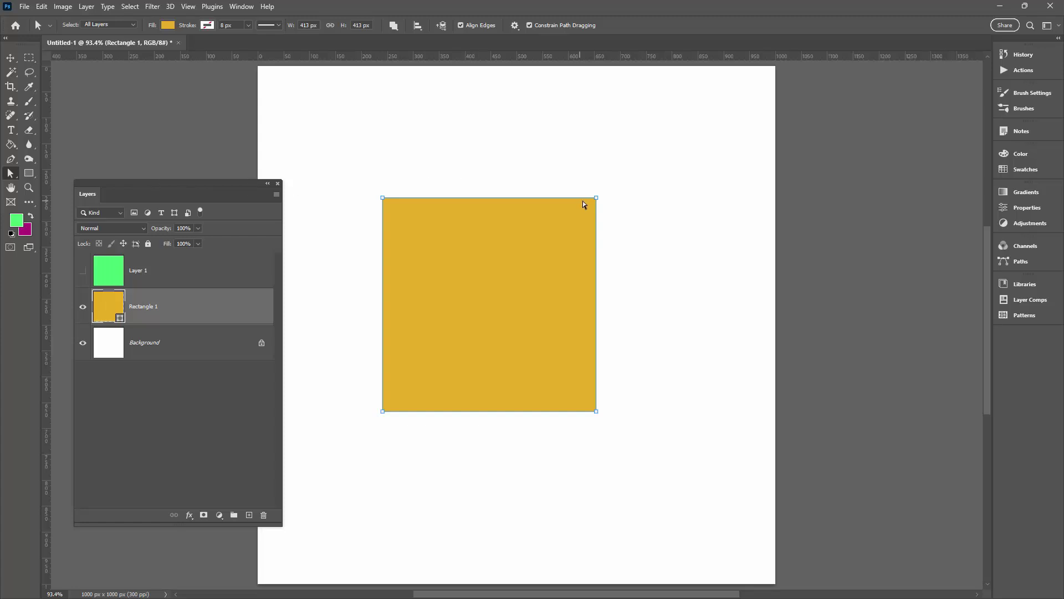
drag(596, 198, 572, 324)
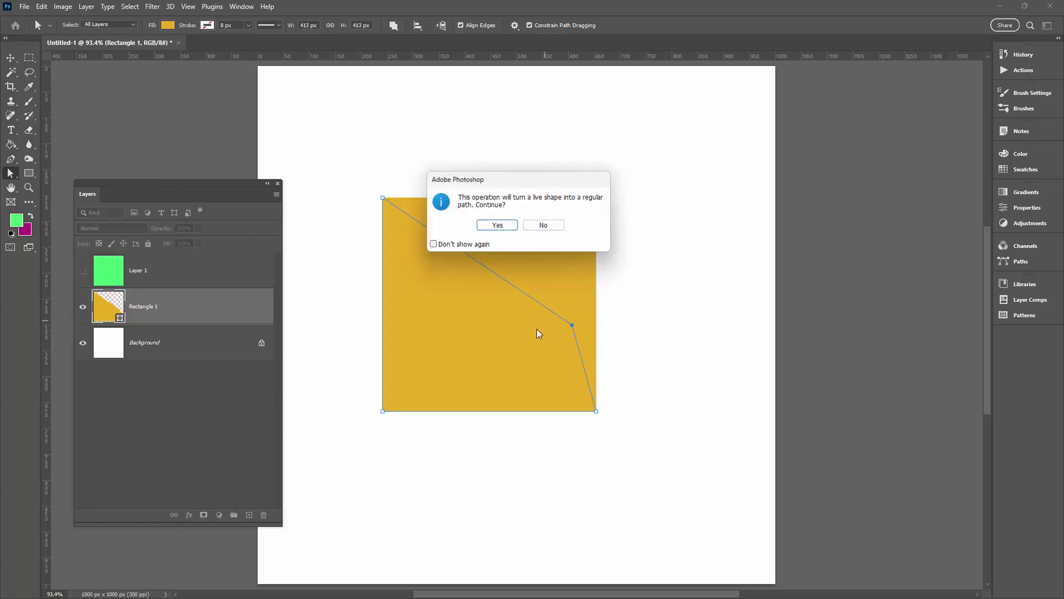
click(499, 227)
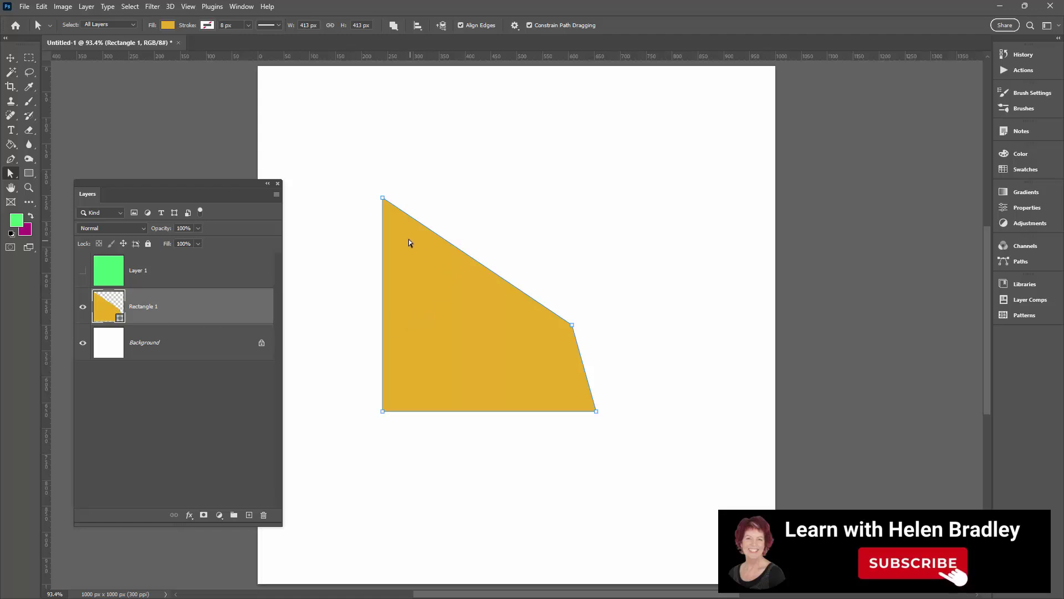
Shift the shape's left edge slightly inward and up, and open the shape's properties
drag(381, 408, 405, 383)
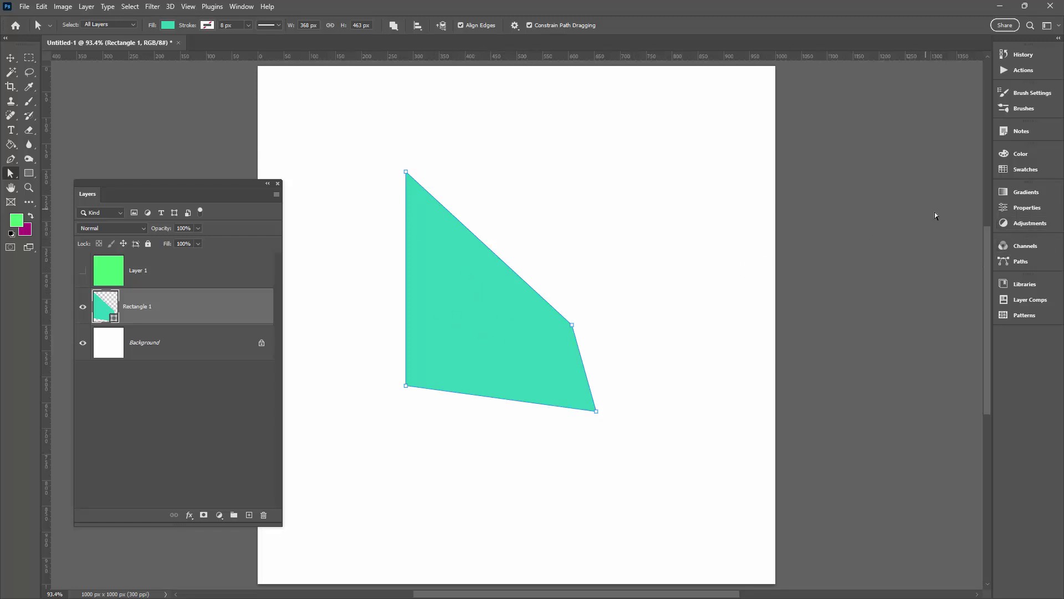
click(1019, 211)
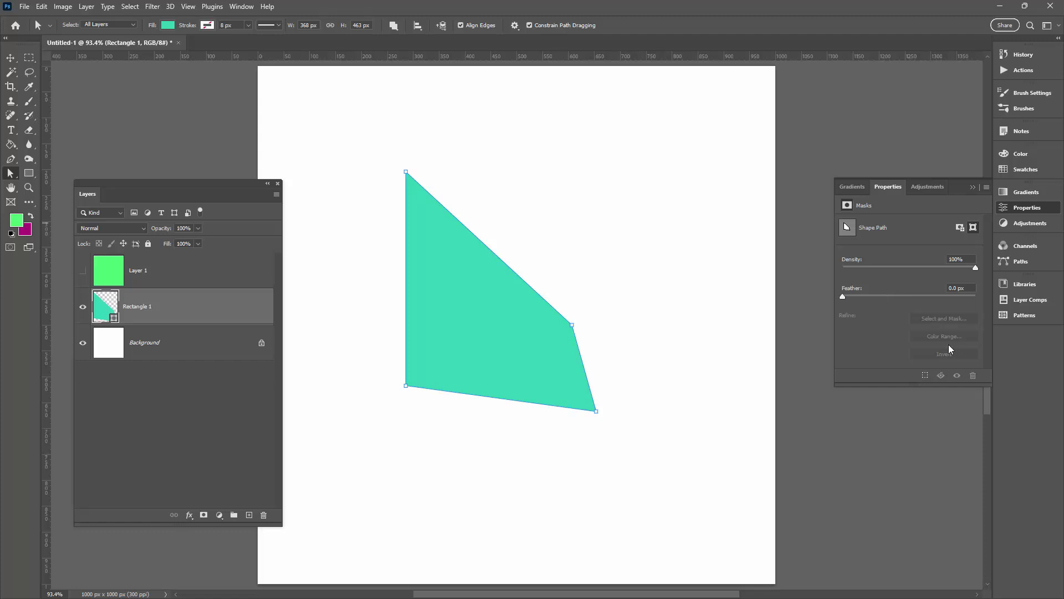